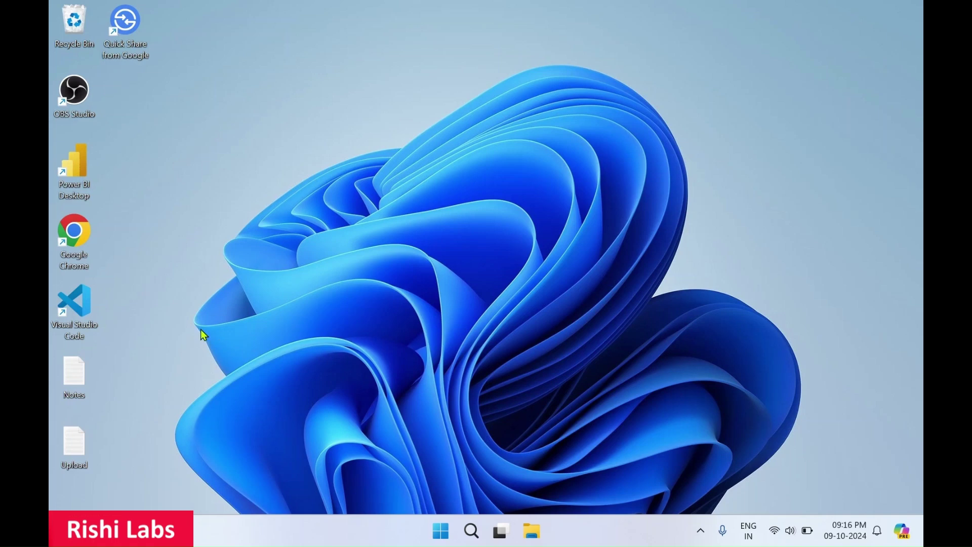
- Launch Chrome and search for 'cisco packet tracer download' from the earlier suggestion
double_click(78, 244)
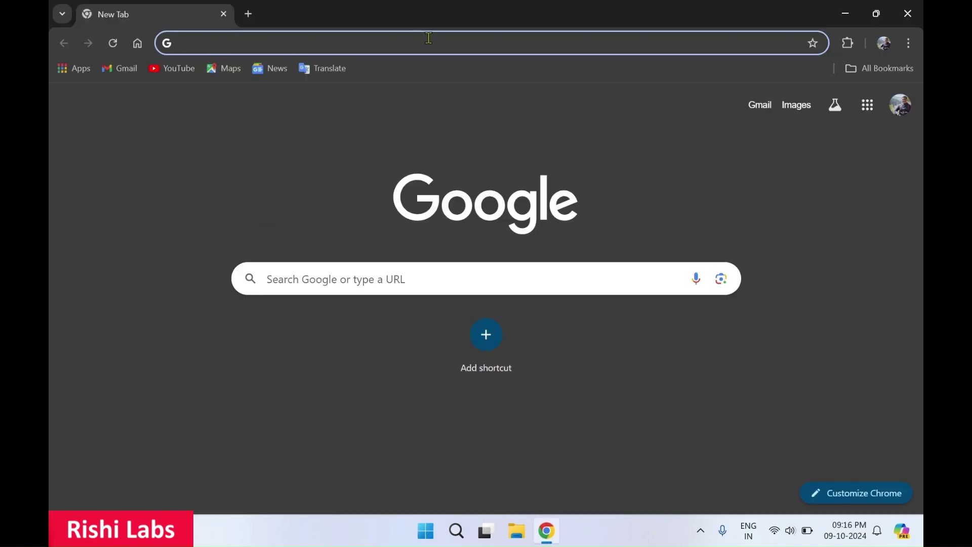
left_click(428, 38)
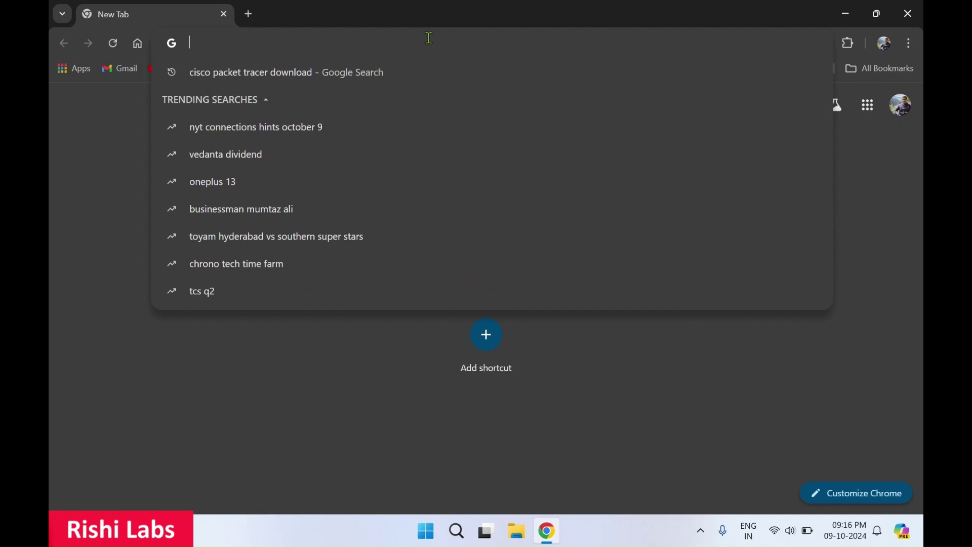
key("Down")
key("Return")
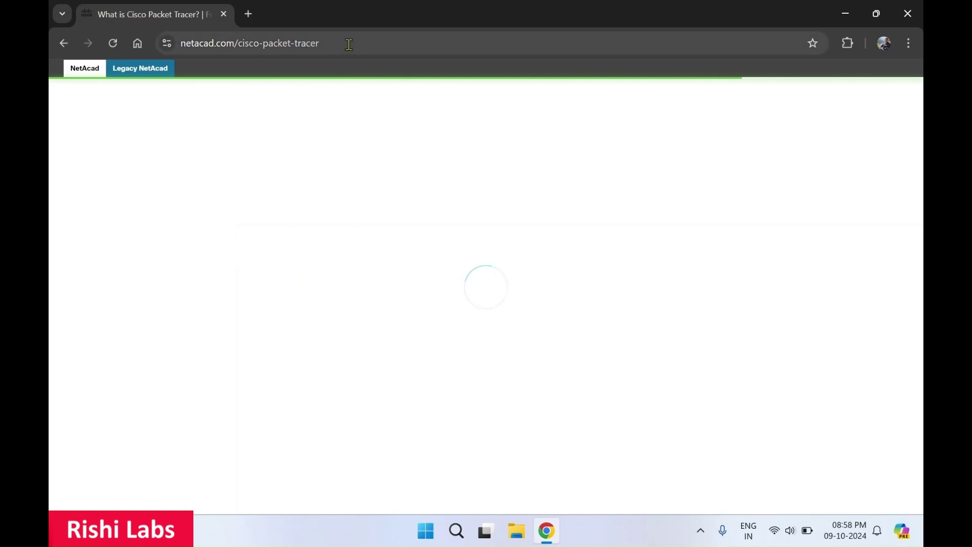
- Open the netacad Packet Tracer page, dismiss the cookie notice, and scroll to the courses
left_click(349, 44)
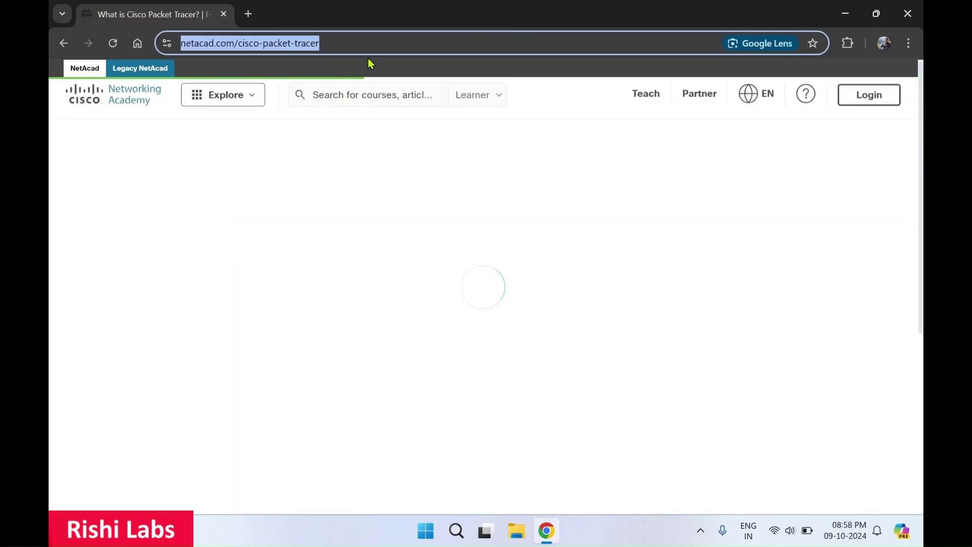
left_click(323, 193)
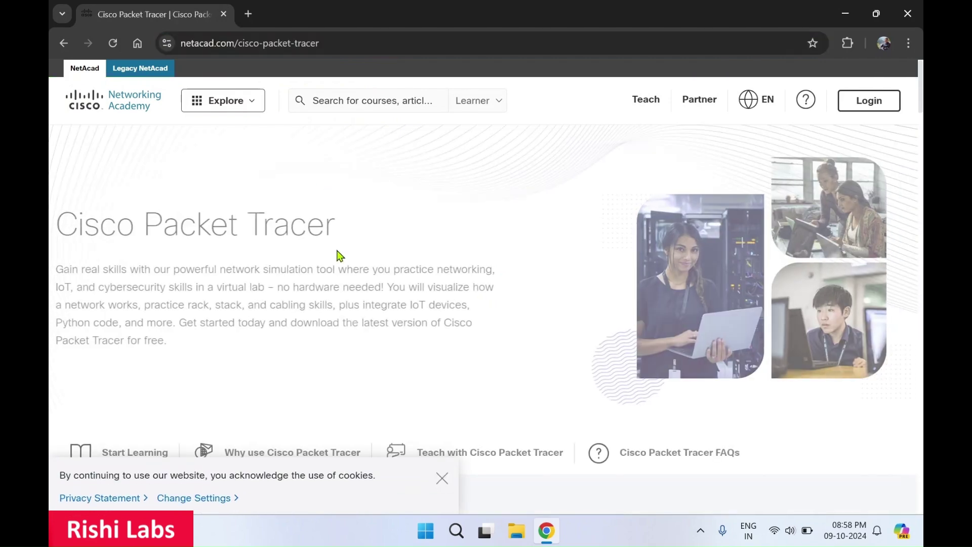
left_click(442, 479)
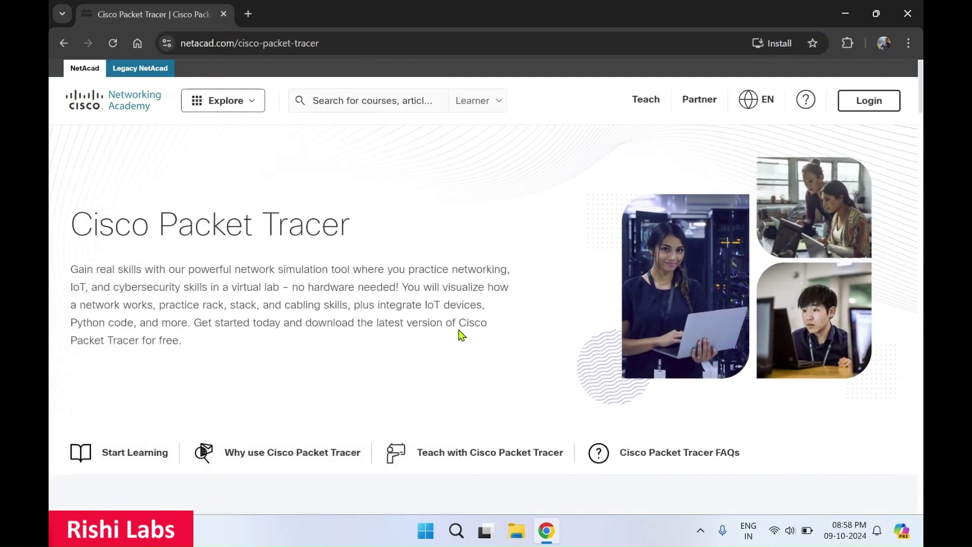
scroll(459, 329, "down", 5)
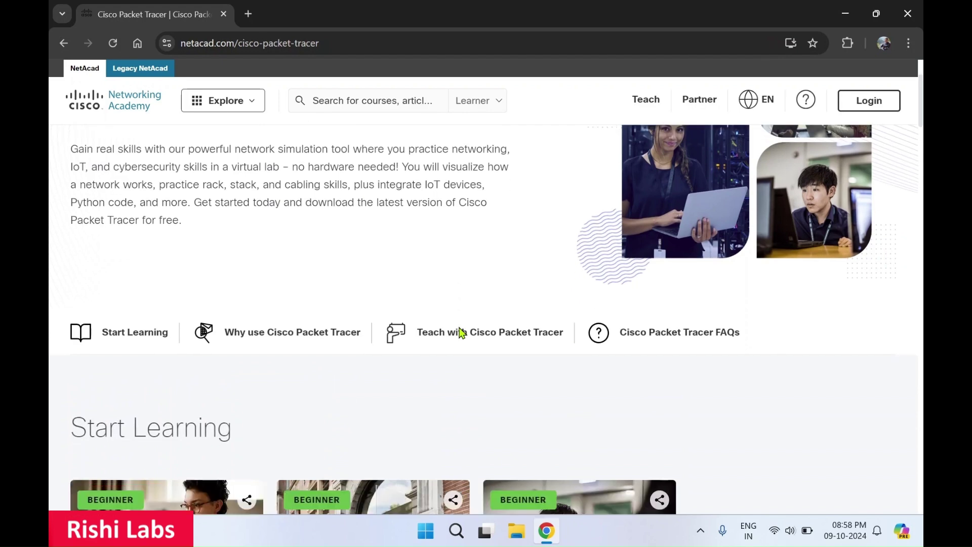
scroll(462, 333, "down", 5)
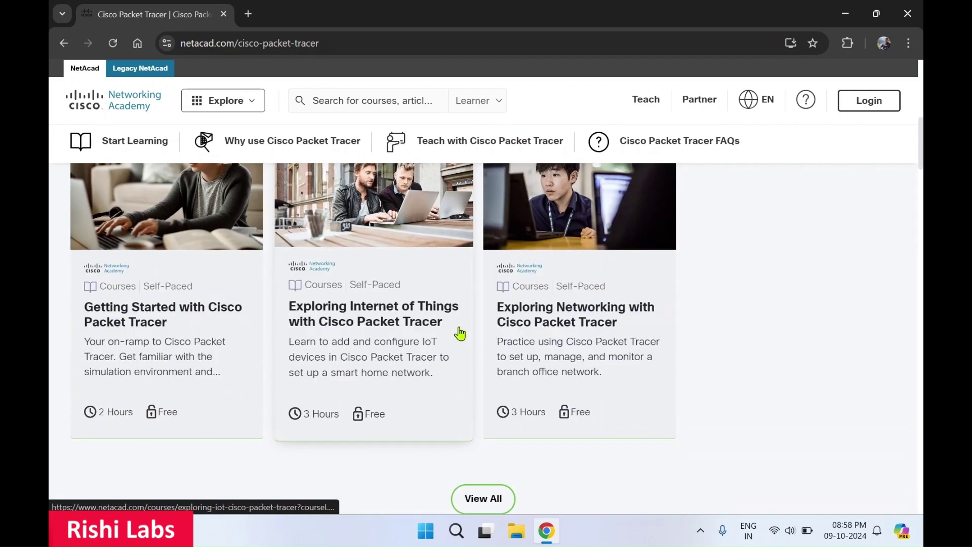
scroll(460, 333, "down", 1)
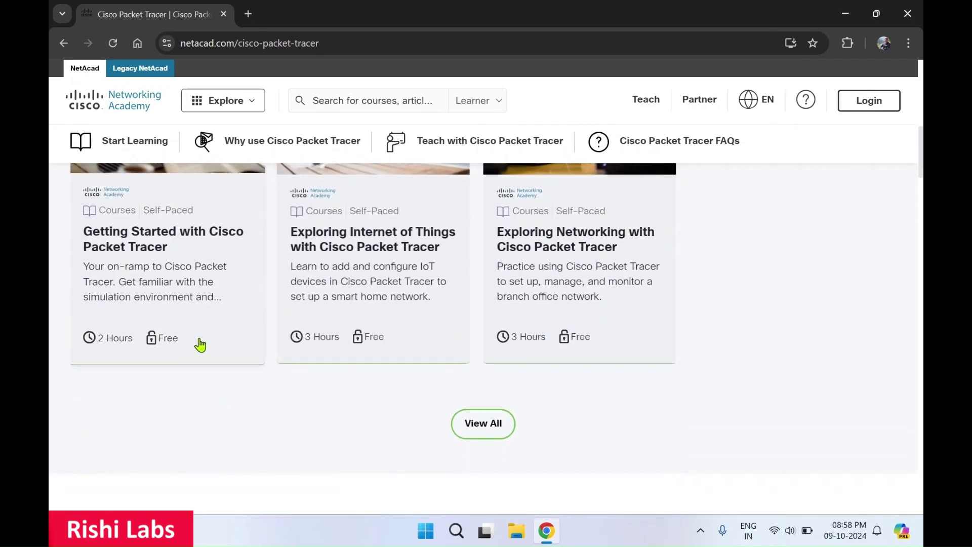
- Open Getting Started with Cisco Packet Tracer, keep English, and start it self-paced
left_click(180, 298)
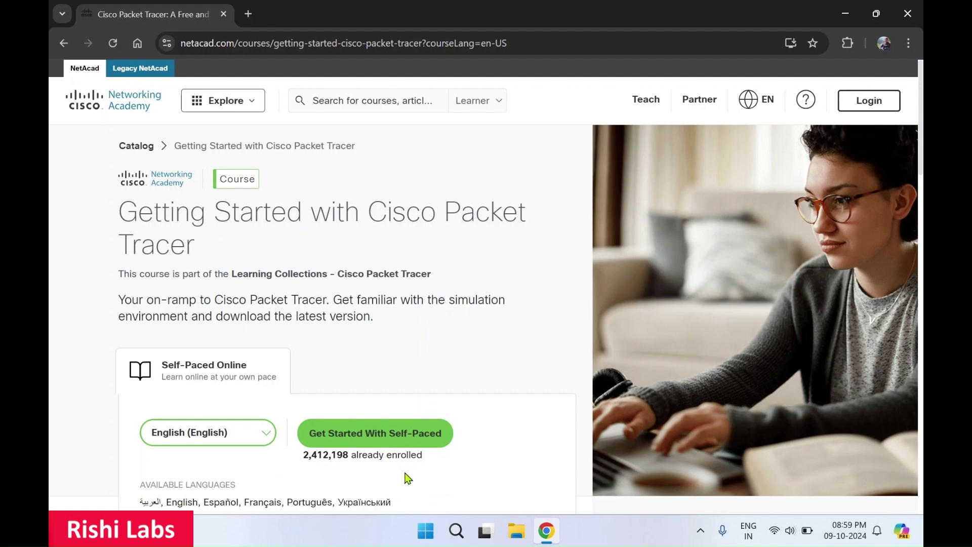
left_click(274, 444)
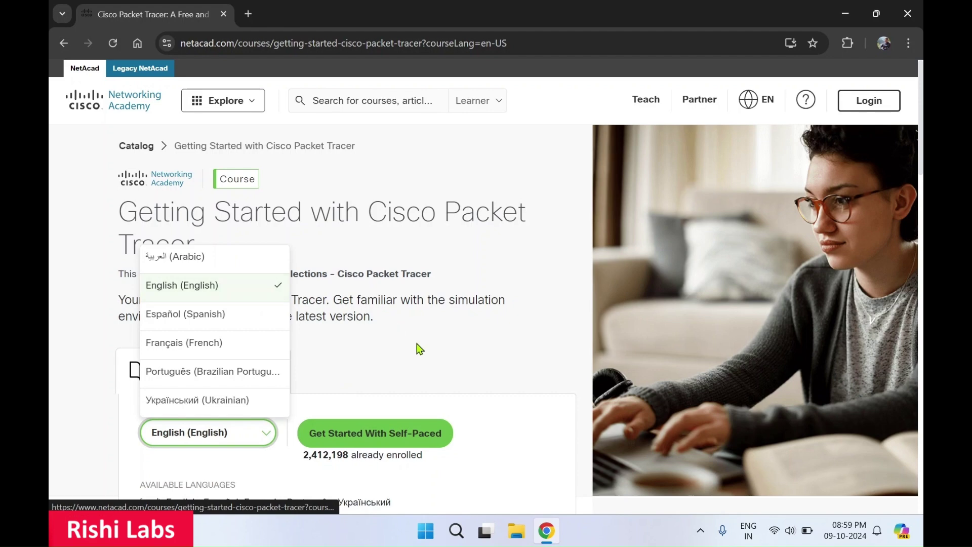
left_click(423, 356)
scroll(349, 377, "down", 1)
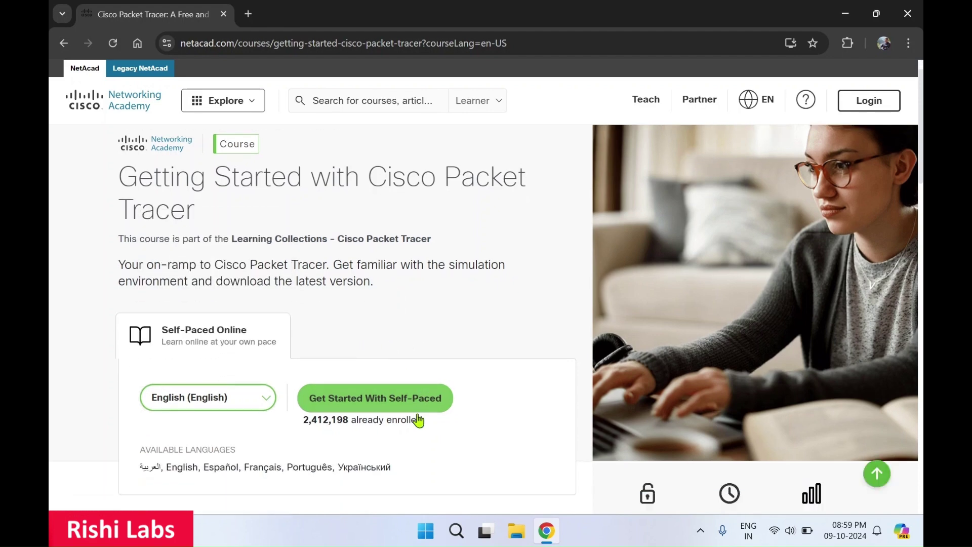
left_click(375, 407)
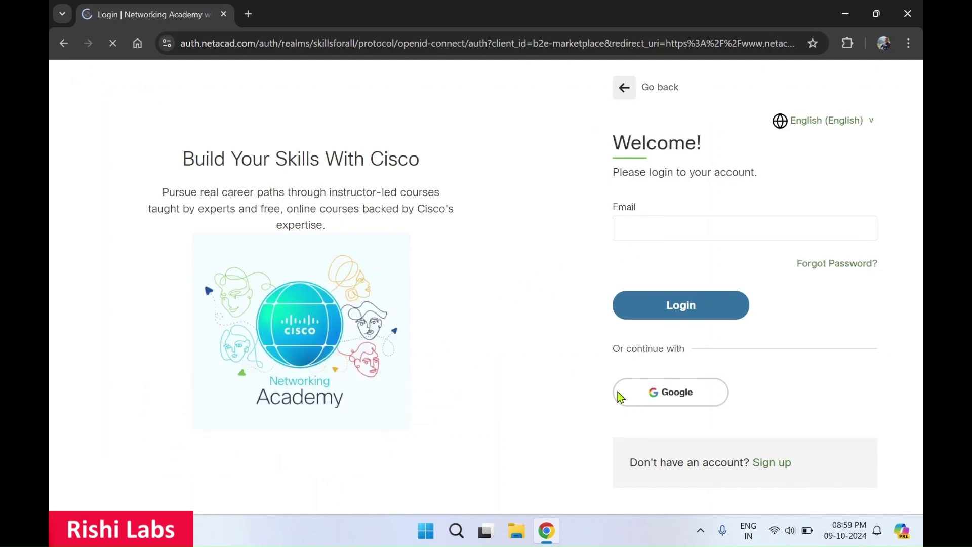
- Choose Google sign-in, pick the Google account, and allow access to Cisco Networking Academy
left_click(668, 400)
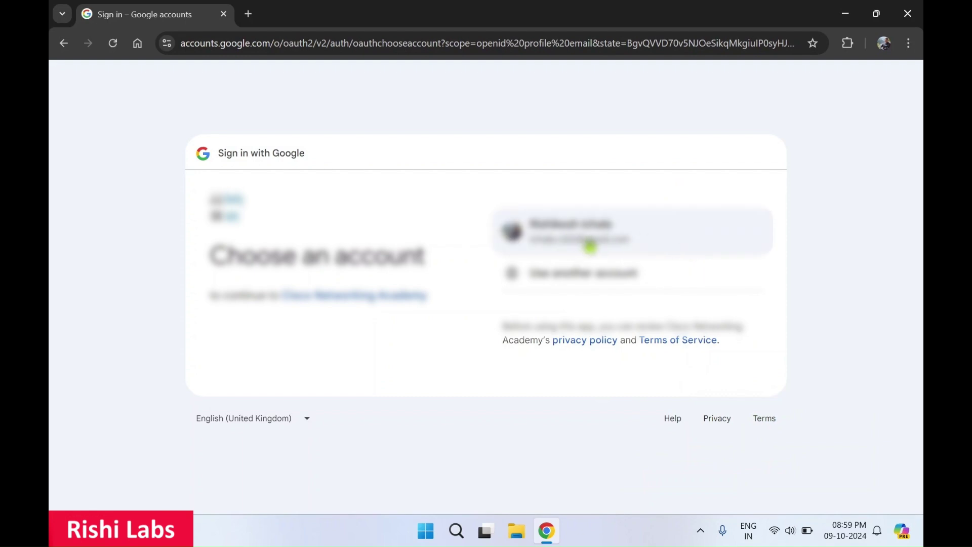
left_click(590, 247)
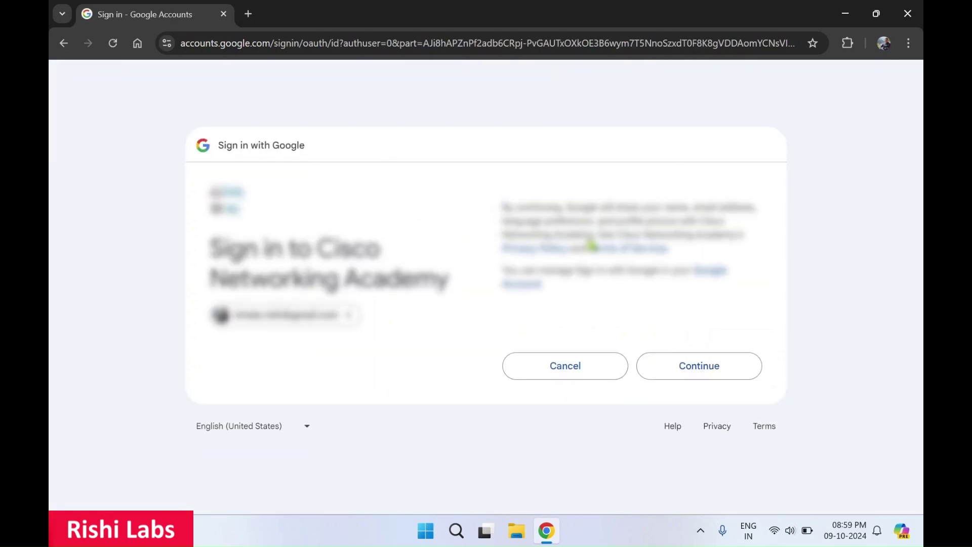
left_click(696, 367)
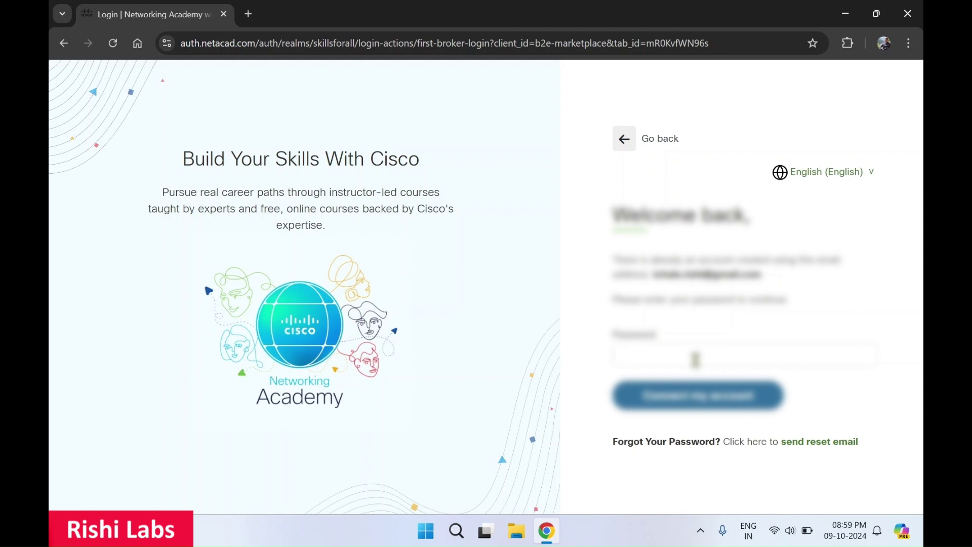
- Enter the account password, connect the Google sign-in, and decline saving the password
left_click(695, 360)
key("Caps_Lock")
key("Caps_Lock")
type("a")
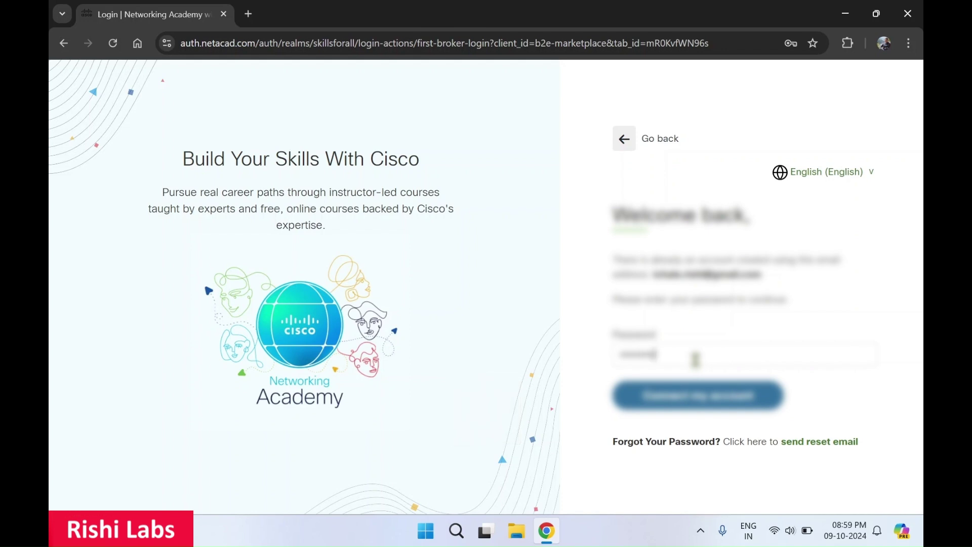
left_click(679, 398)
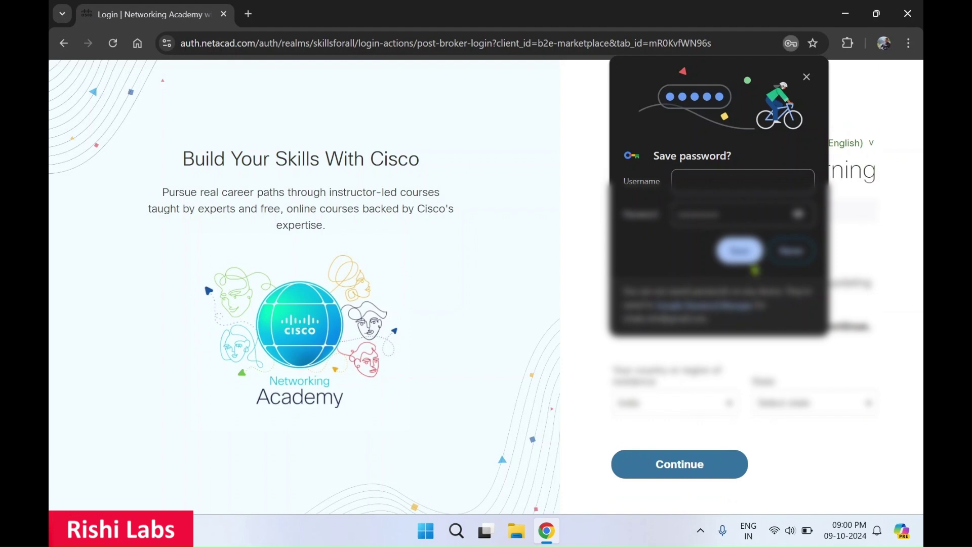
left_click(803, 255)
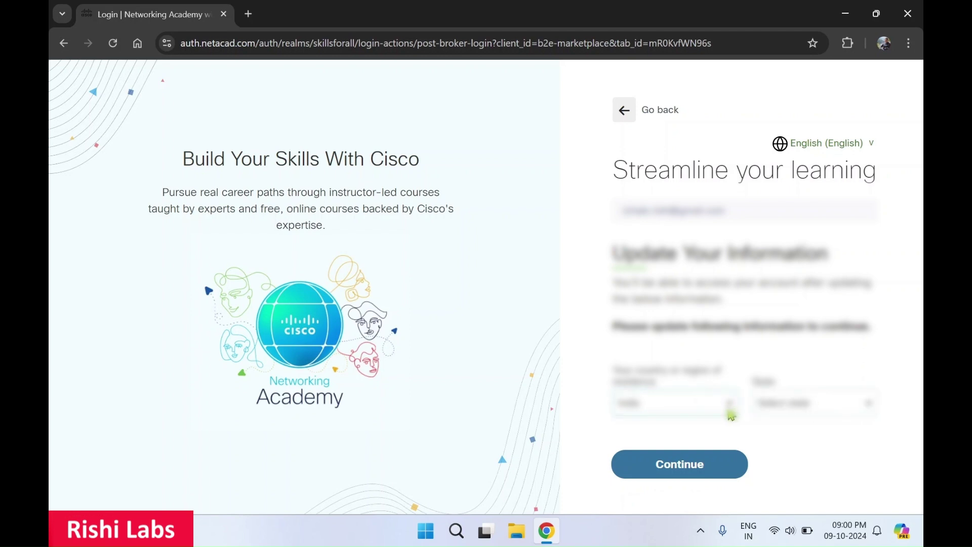
- Choose a state from the profile's state list and submit the updated profile
left_click(826, 409)
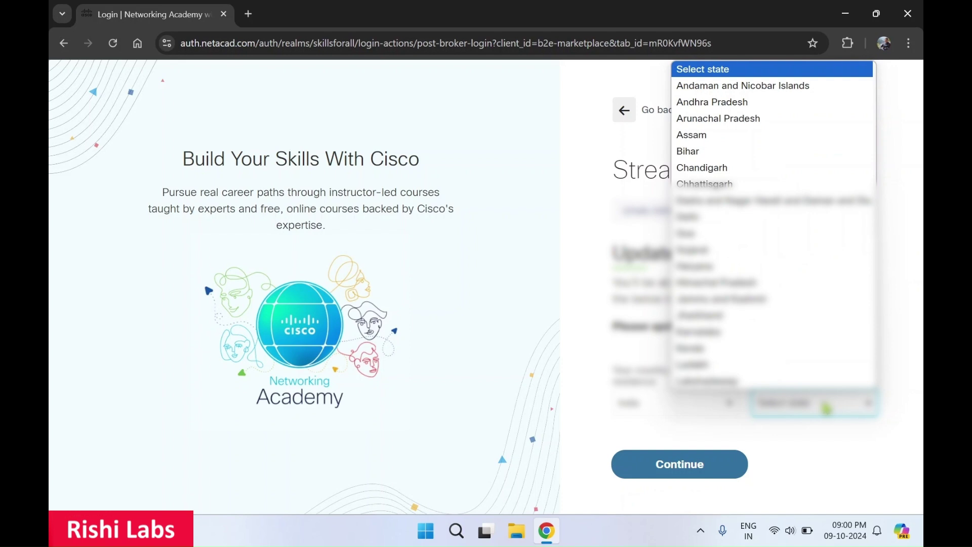
key("m")
key("Down")
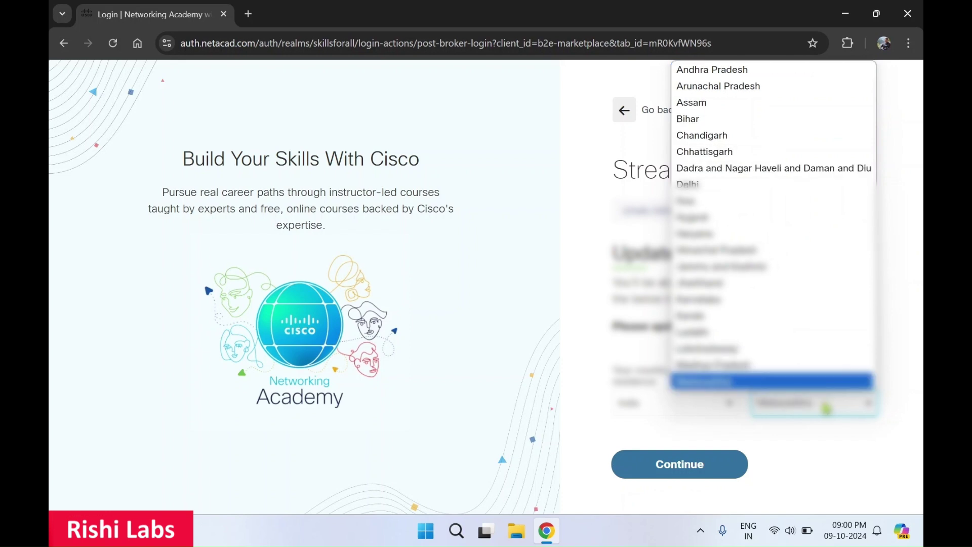
left_click(767, 386)
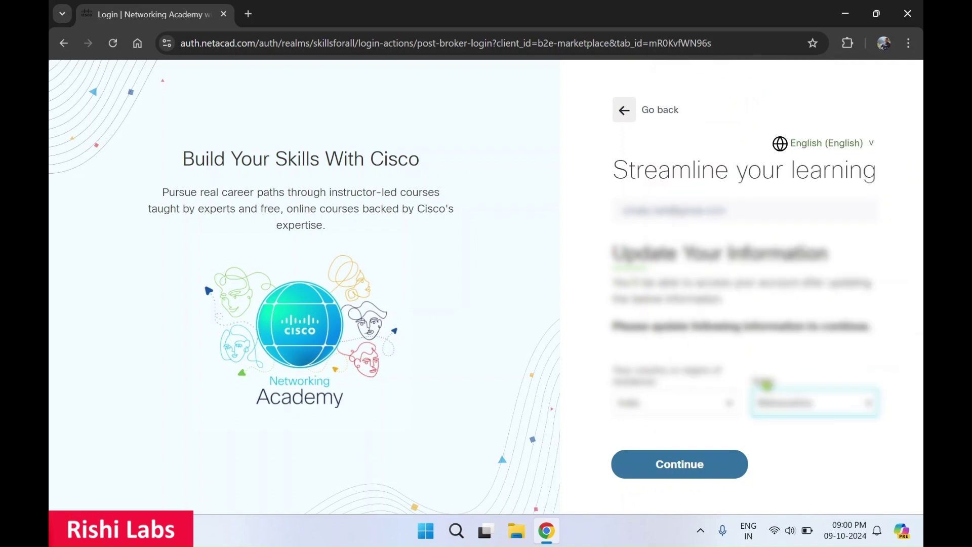
left_click(712, 463)
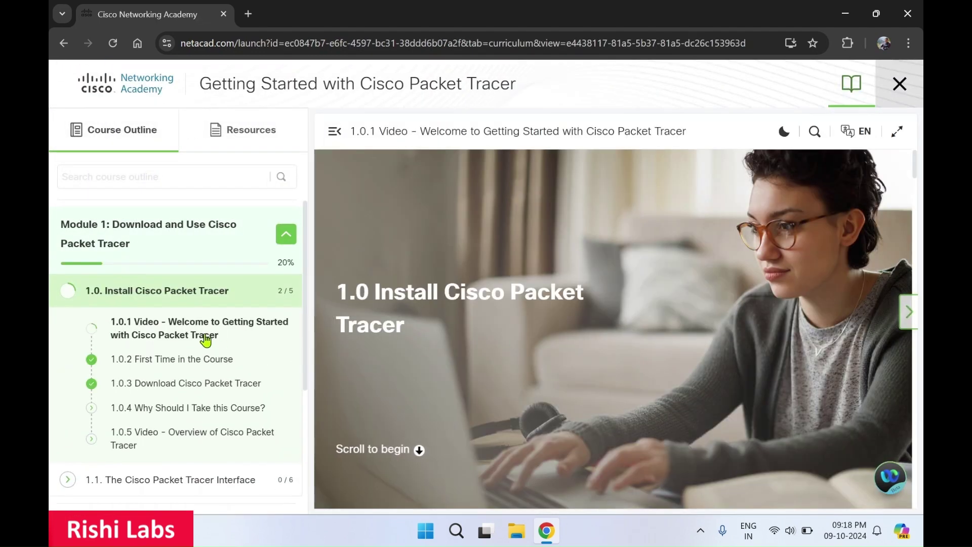
- Open lesson 1.0.1 and scroll down to 1.0.3 Download Cisco Packet Tracer
left_click(206, 334)
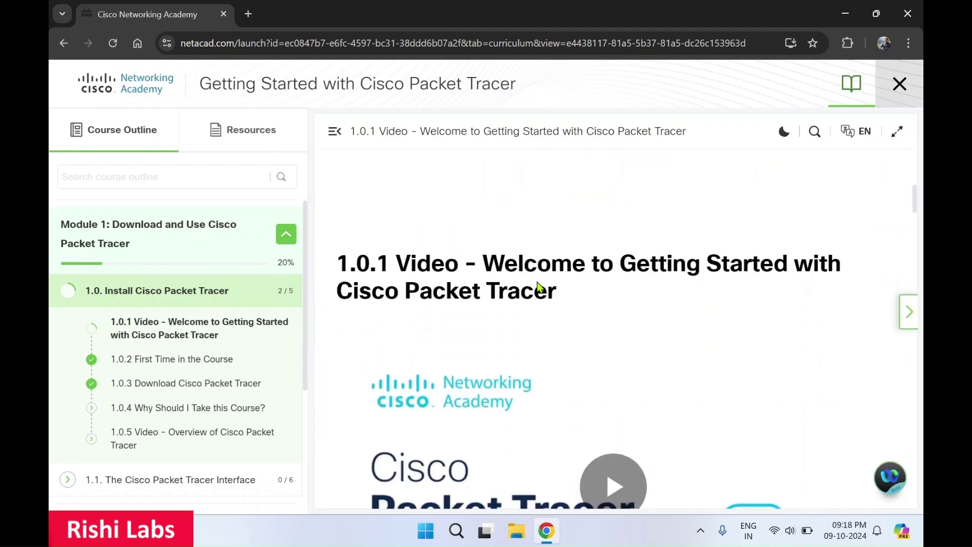
scroll(538, 288, "down", 10)
scroll(538, 288, "down", 10)
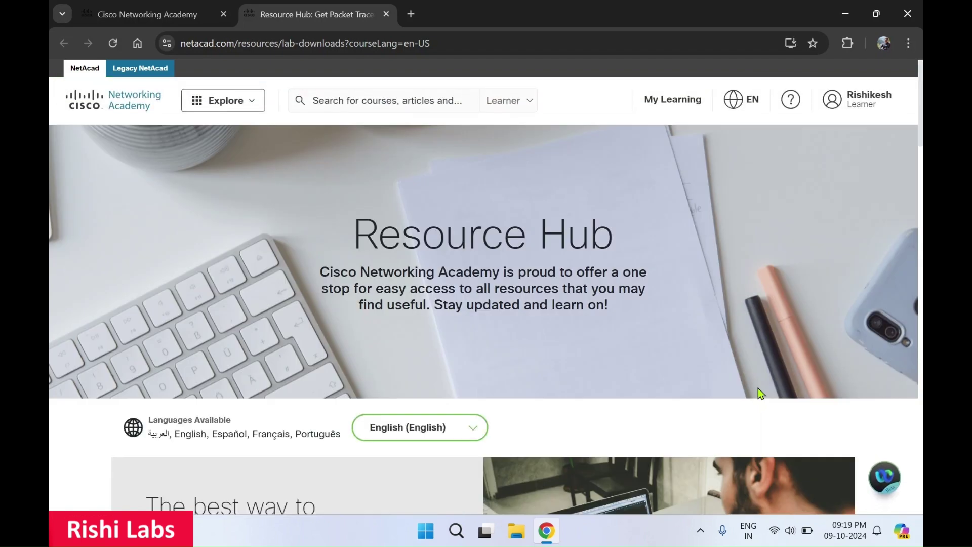
- Scroll to Learning Resources and download 'Packet Tracer 8.2.2 Windows 64bit'
scroll(599, 402, "down", 10)
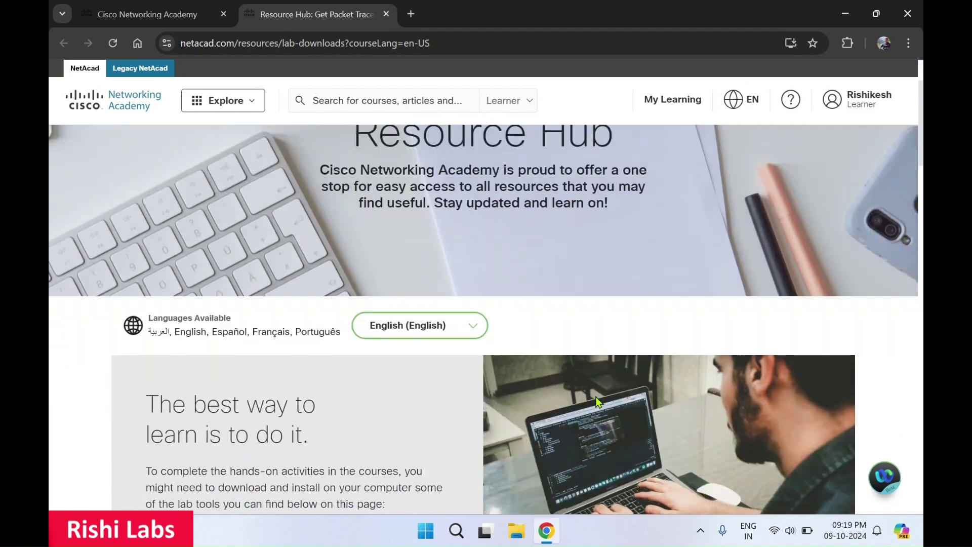
scroll(598, 402, "down", 2)
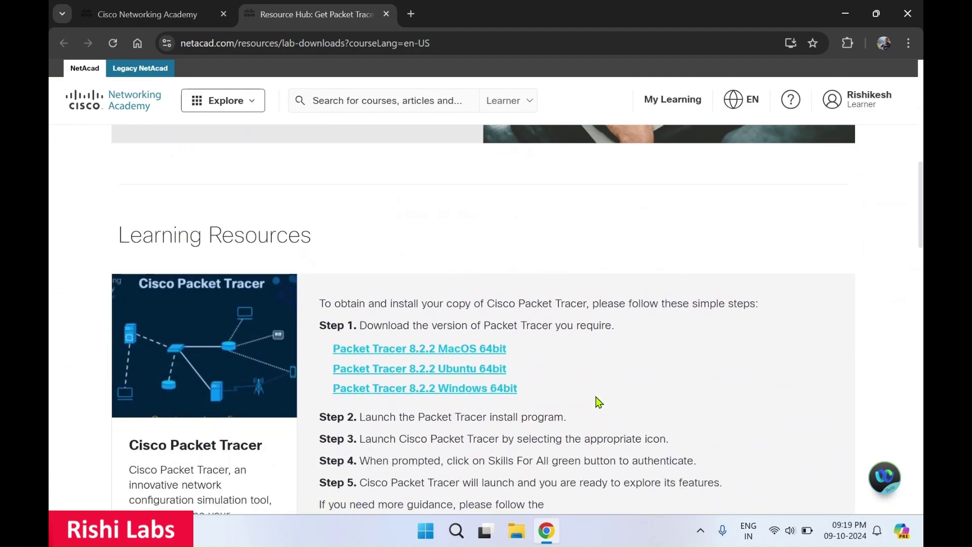
scroll(467, 405, "down", 1)
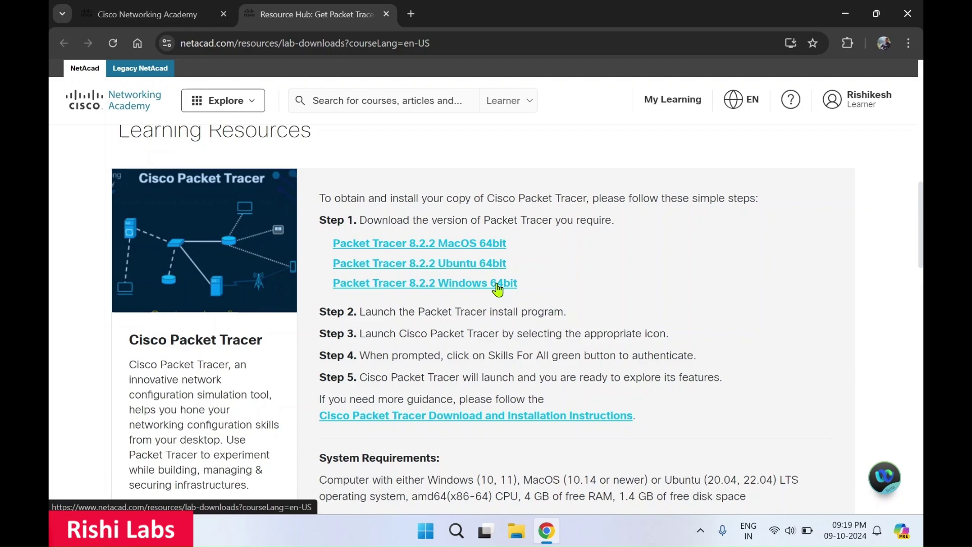
left_click(497, 286)
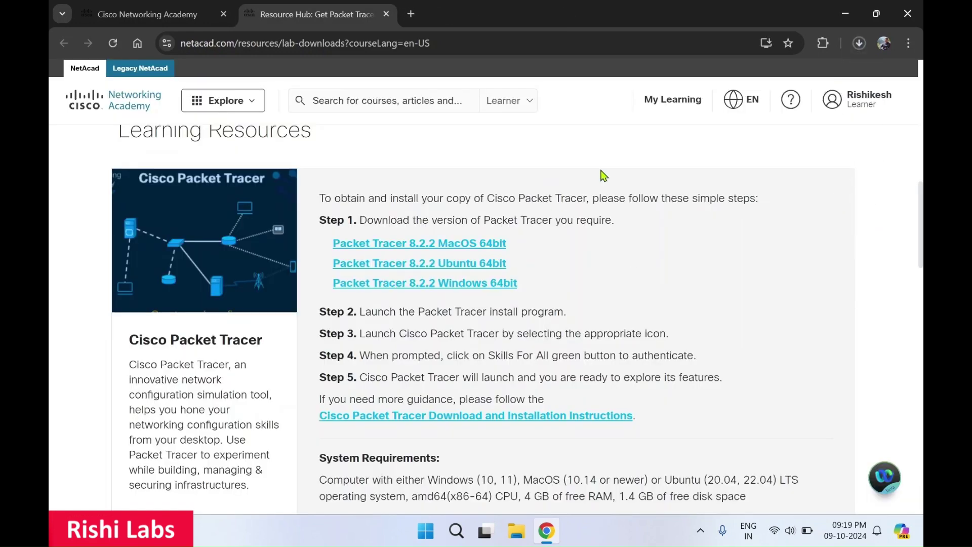
- Watch the Downloads bubble until Packet_Tracer822_64bit_setup_signed.exe finishes at 228 MB
left_click(859, 45)
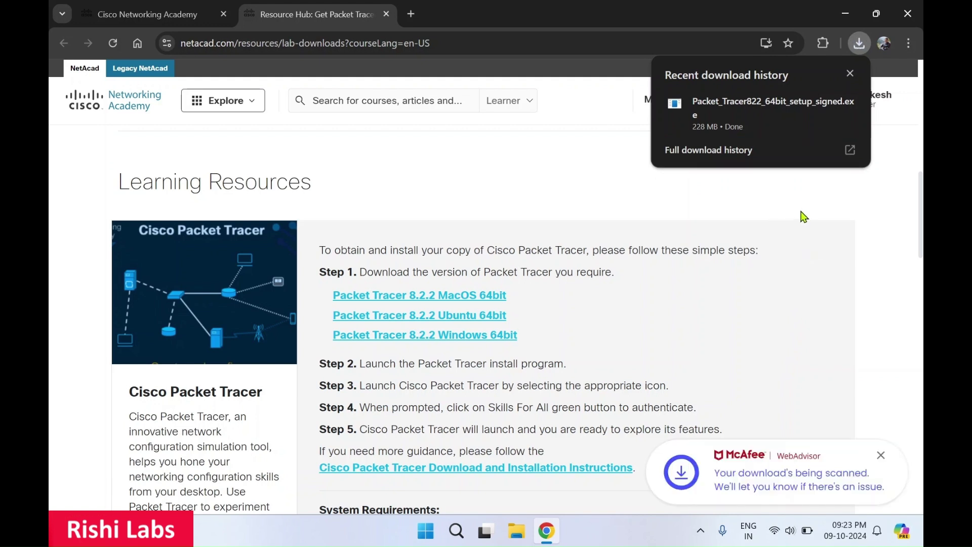
- Run the downloaded Packet Tracer installer and accept the licence agreement
mouse_move(814, 129)
left_click(849, 107)
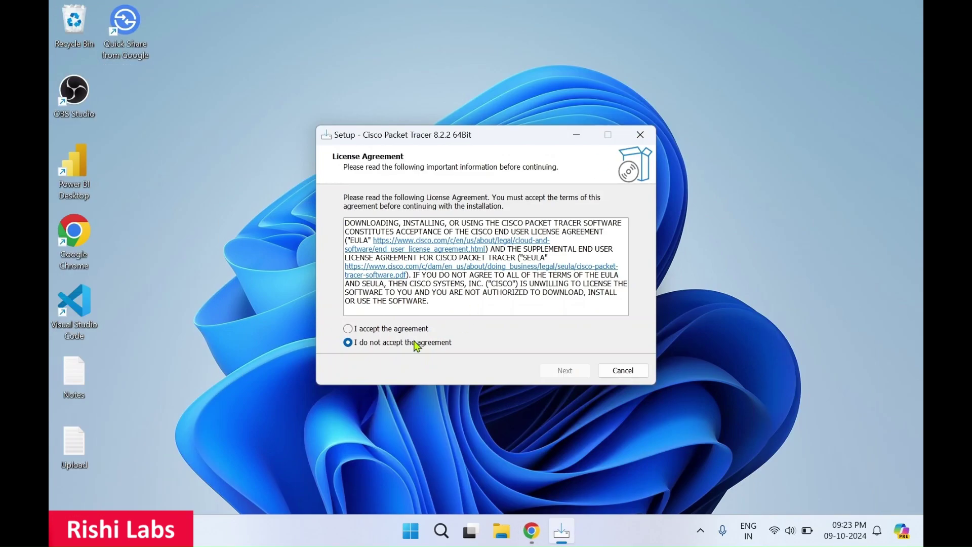
left_click(371, 332)
left_click(567, 375)
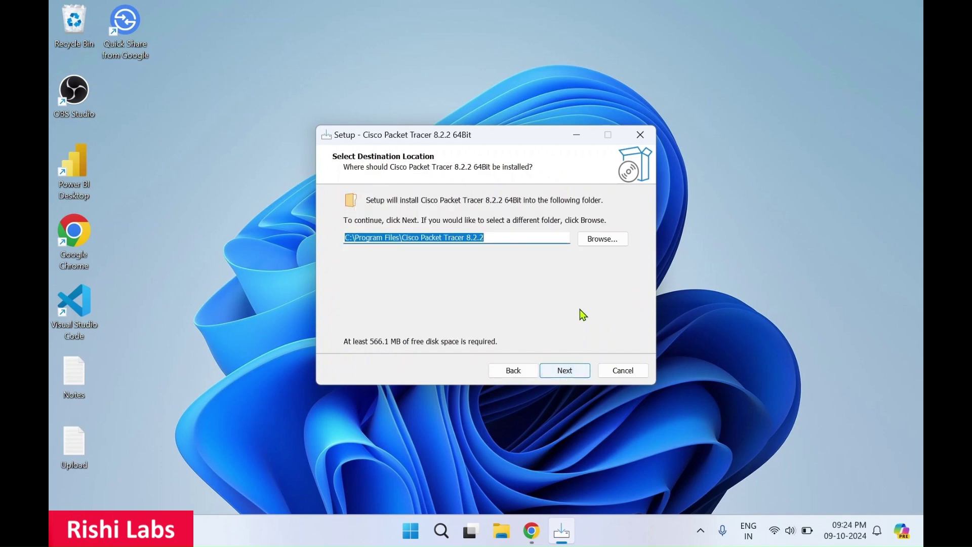
- Keep the default install and Start menu folders, add a Quick Launch shortcut, and install
left_click(526, 235)
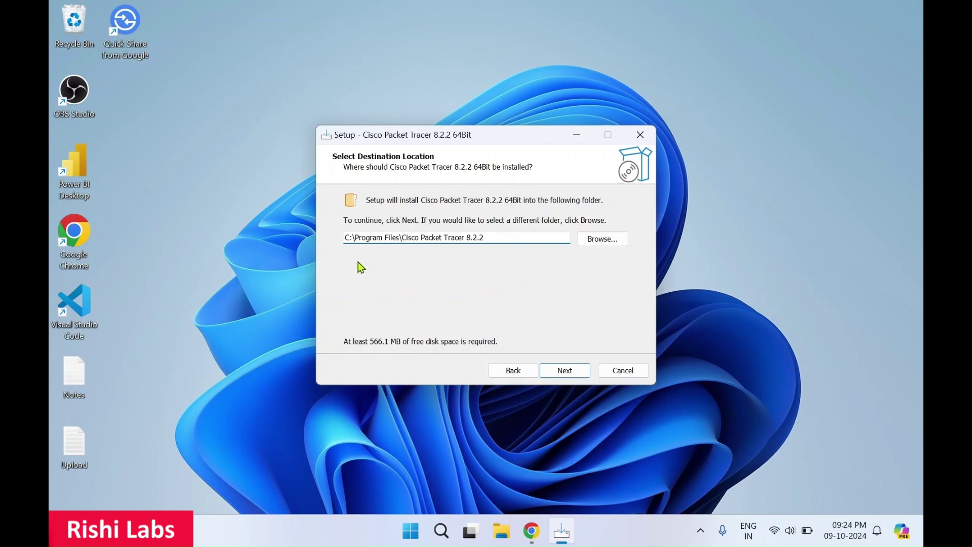
left_click(572, 373)
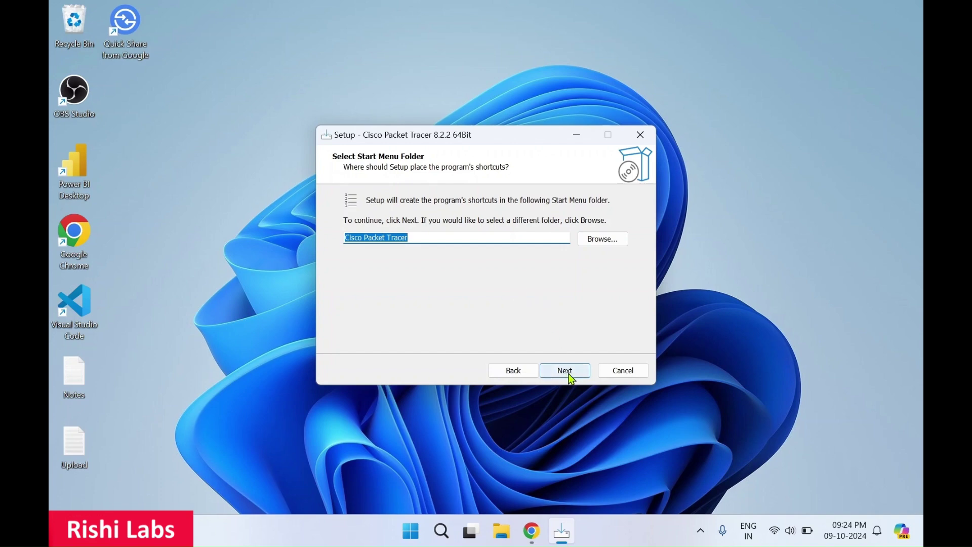
left_click(570, 373)
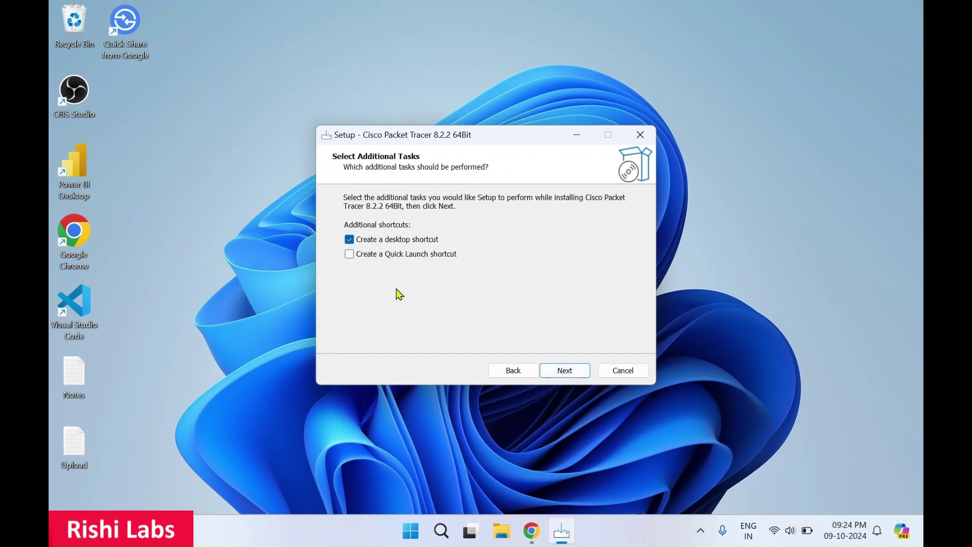
left_click(351, 257)
left_click(572, 374)
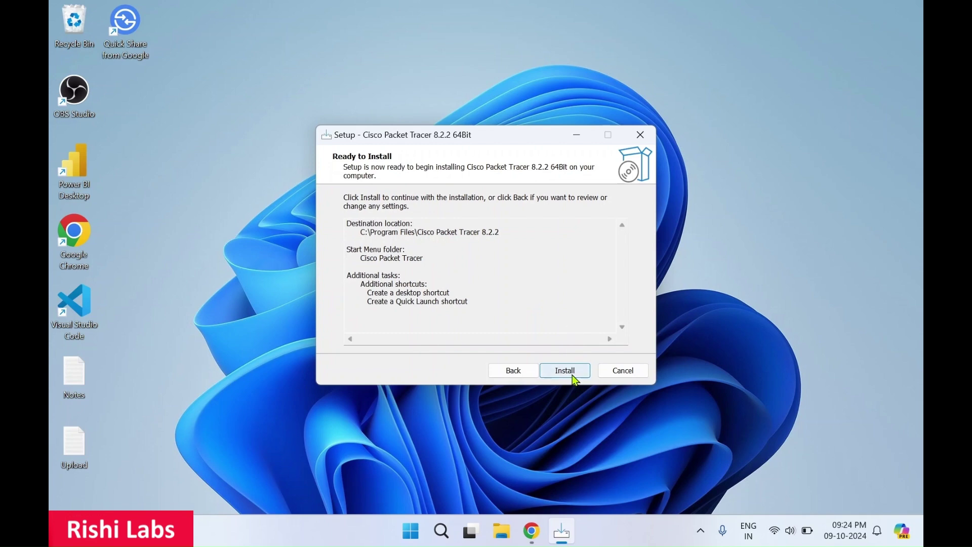
left_click(573, 376)
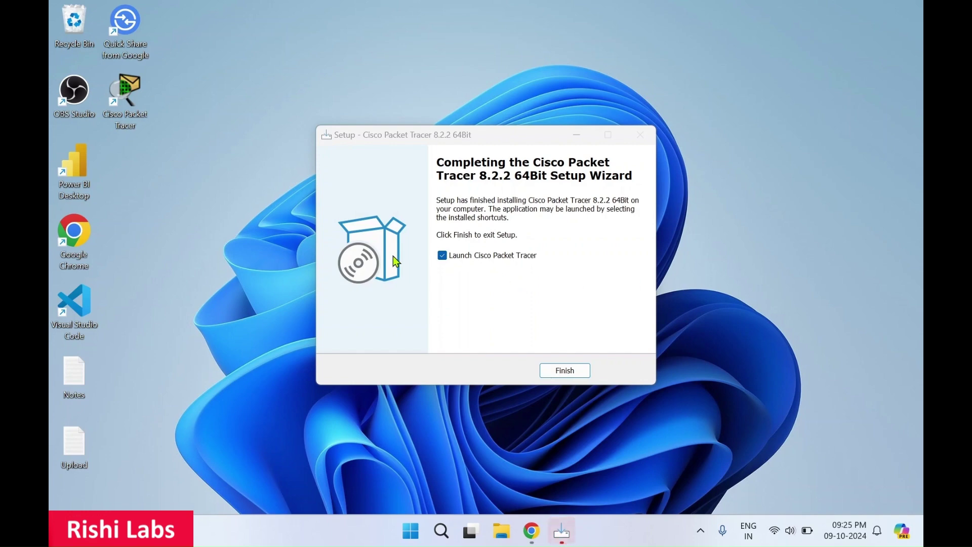
- Untick 'Launch Cisco Packet Tracer' and finish the setup wizard
left_click(446, 260)
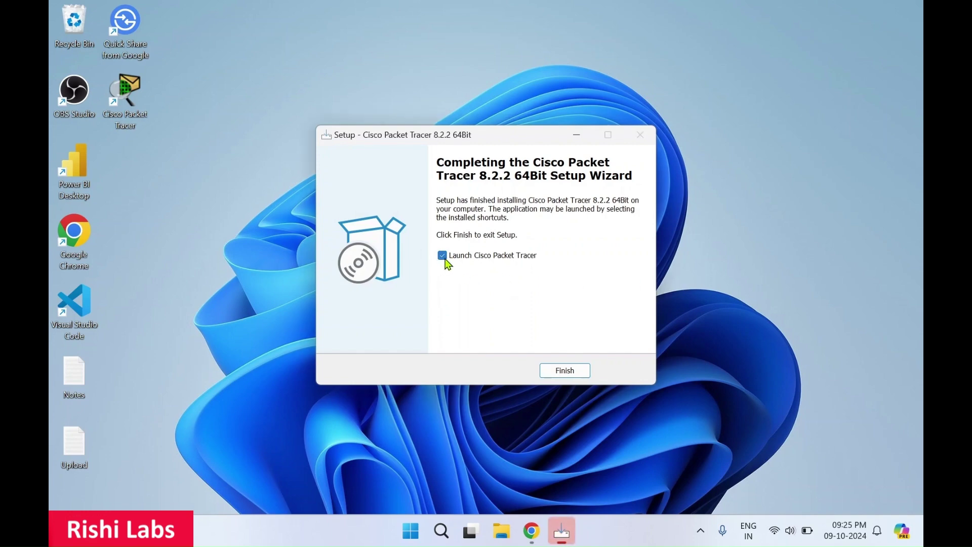
left_click(565, 372)
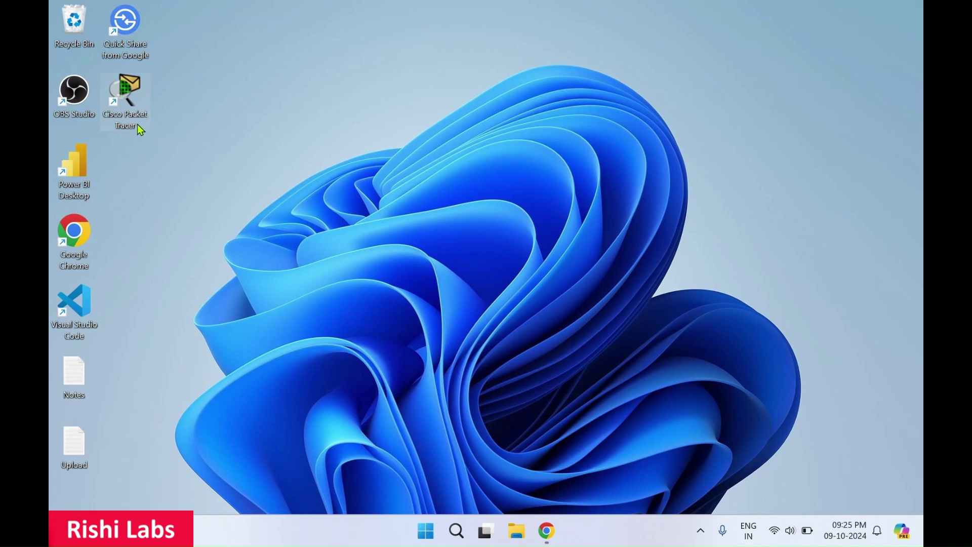
- Search Start for 'cisco', launch Cisco Packet Tracer, and answer Yes to multi-user mode
left_click(435, 538)
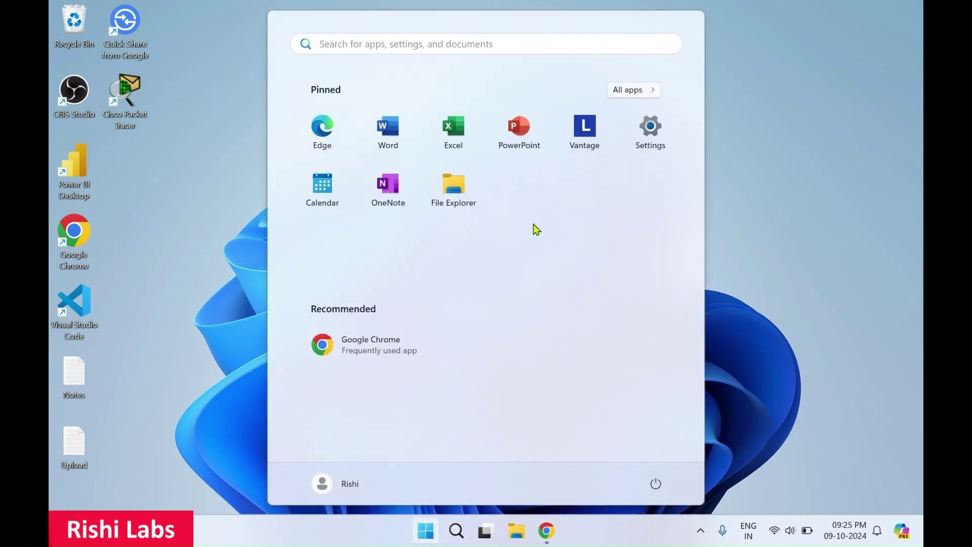
type("c")
key("BackSpace")
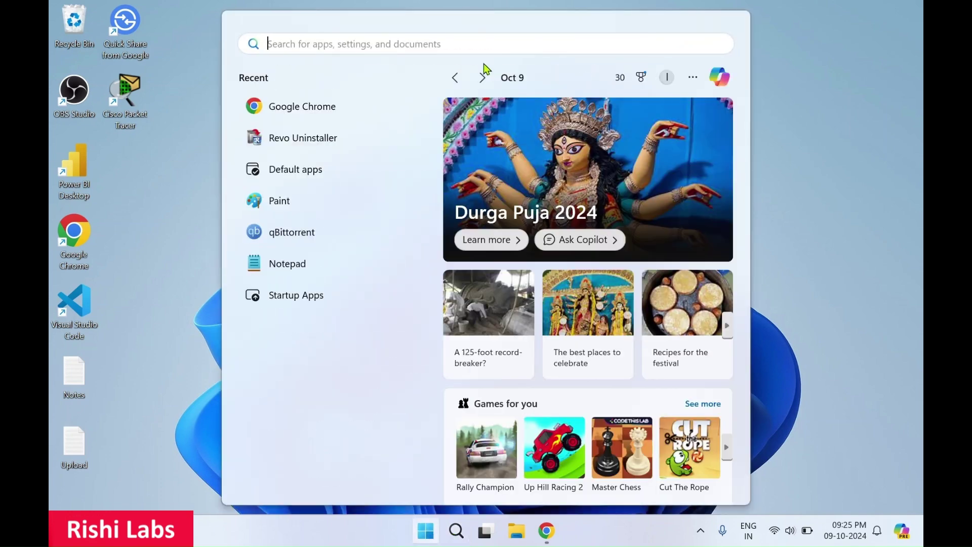
type("cisco")
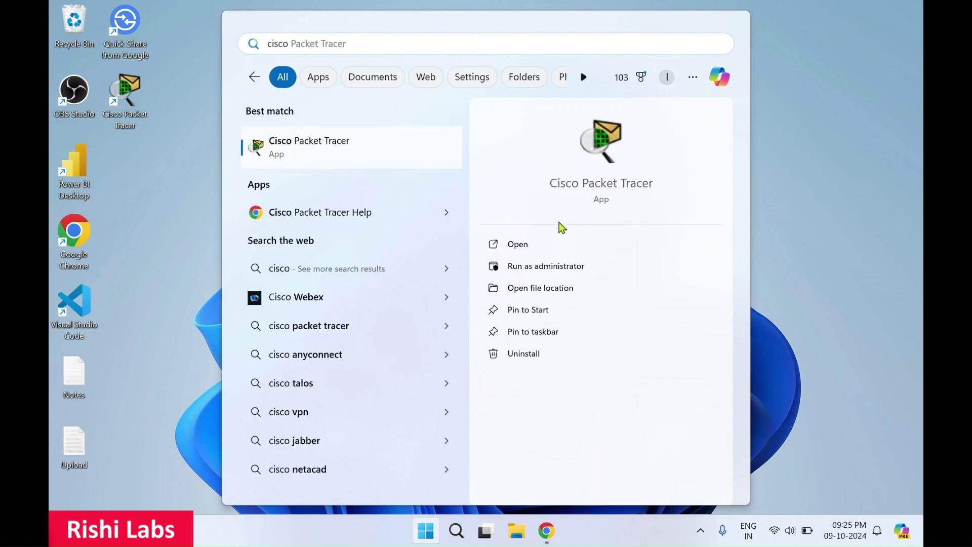
left_click(133, 155)
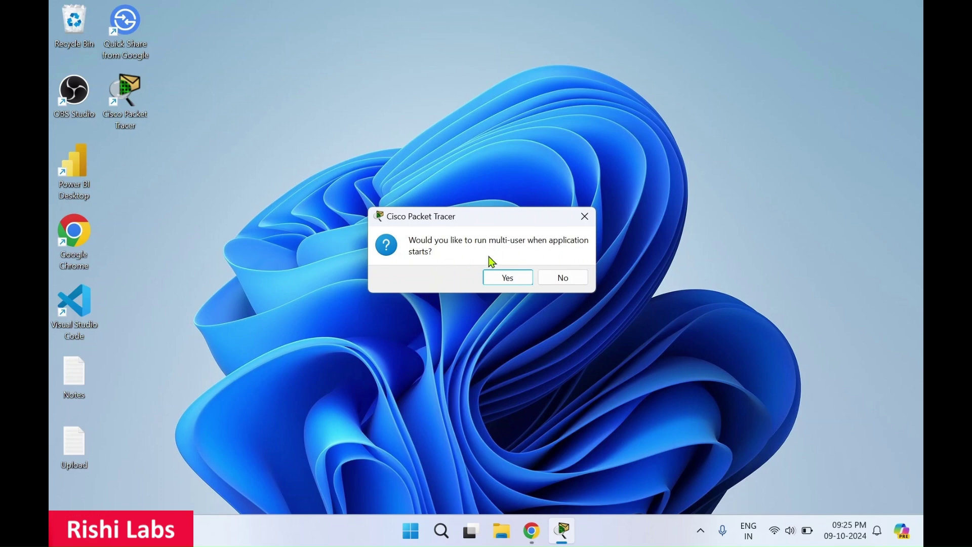
left_click(511, 283)
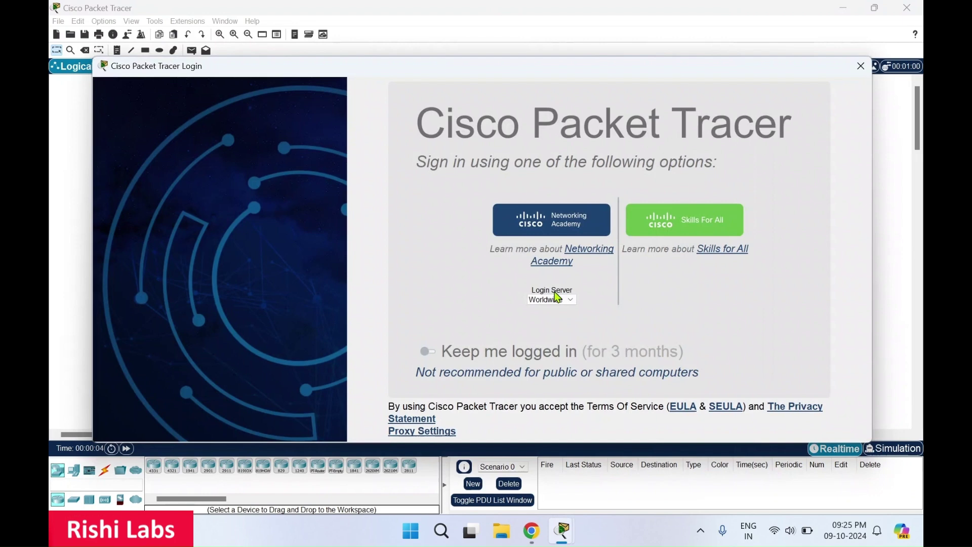
- Move the Packet Tracer Login window slightly up while the netacad learning page loads in Chrome
left_click_drag(544, 76, 529, 57)
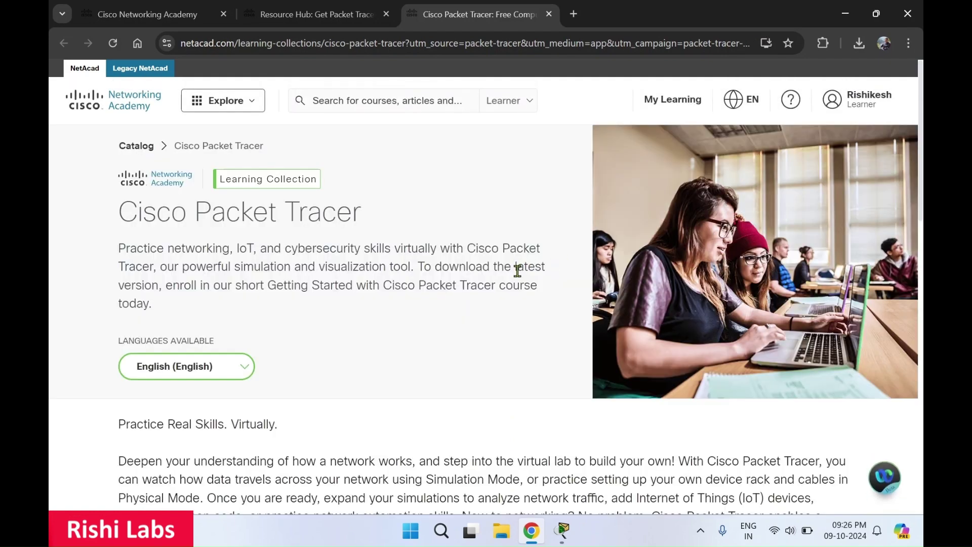
- Sign in to Packet Tracer through Skills For All, then minimise Chrome to reveal Packet Tracer
scroll(463, 313, "down", 3)
scroll(462, 313, "down", 2)
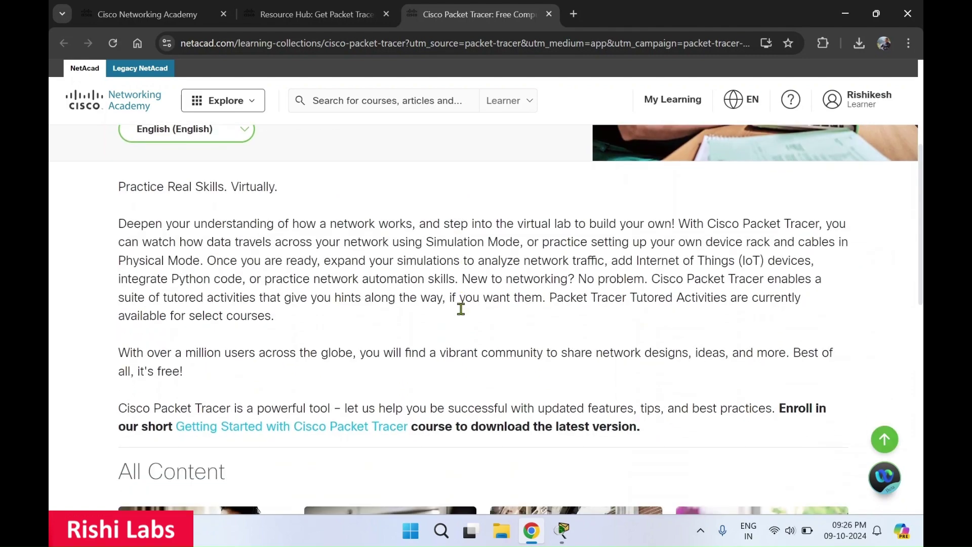
scroll(462, 312, "up", 3)
scroll(462, 313, "up", 2)
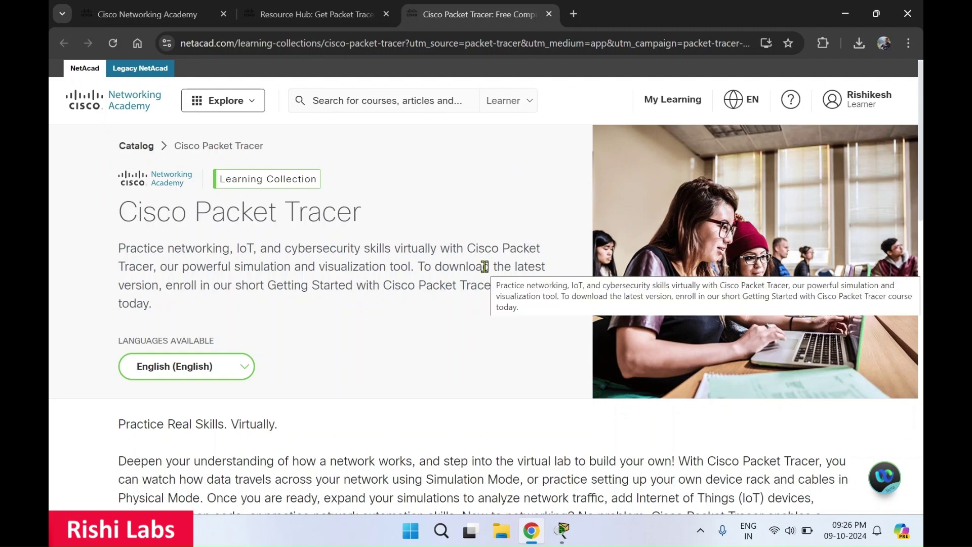
mouse_move(568, 537)
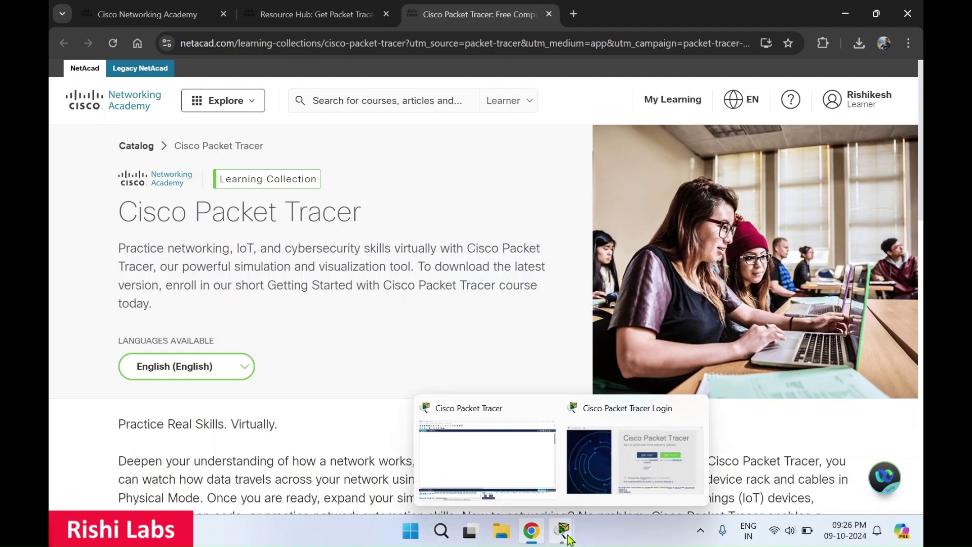
left_click(609, 465)
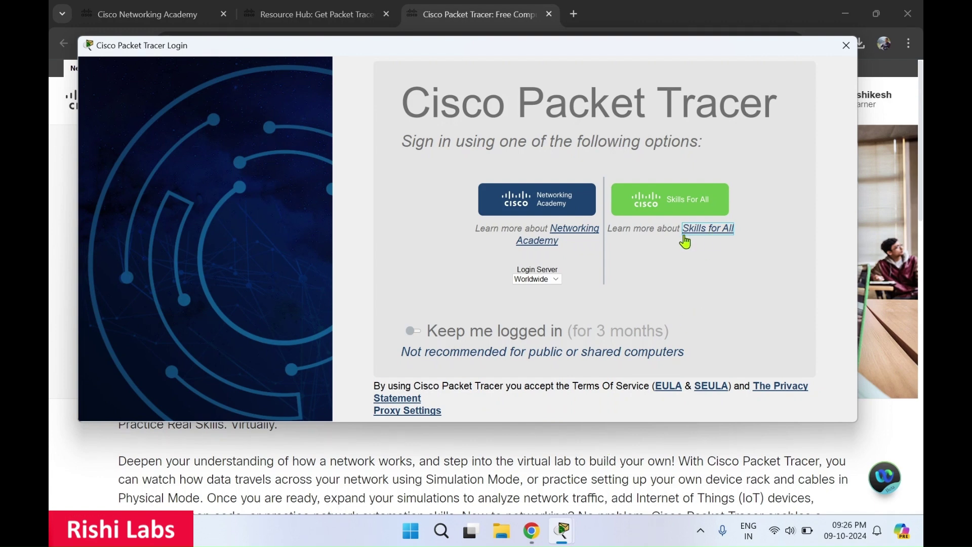
left_click(679, 204)
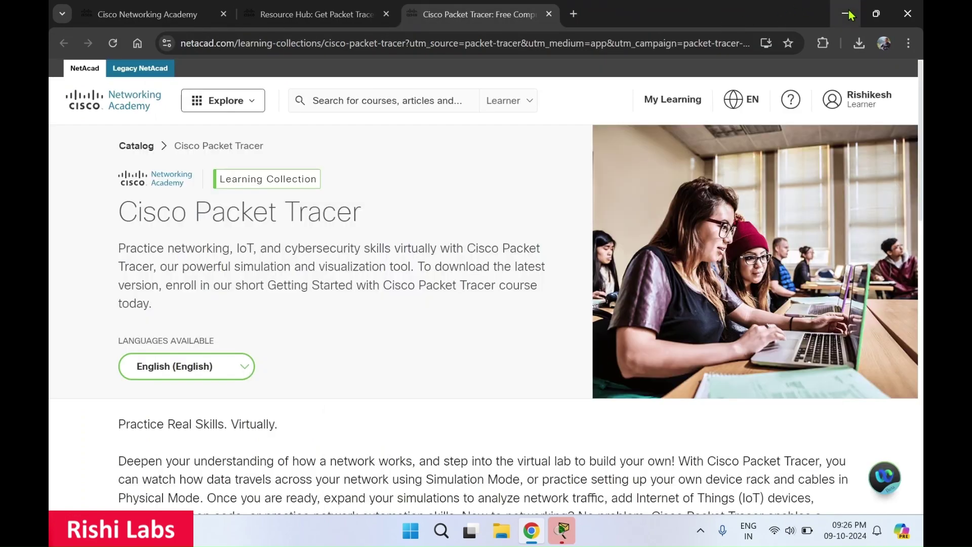
left_click(846, 14)
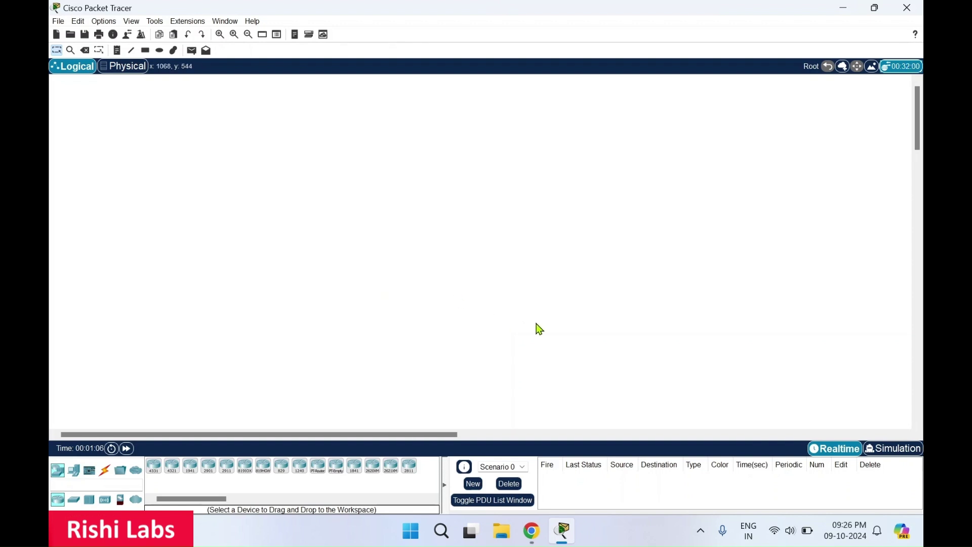
- Scroll across the blank Logical workspace canvas to look it over
mouse_move(569, 538)
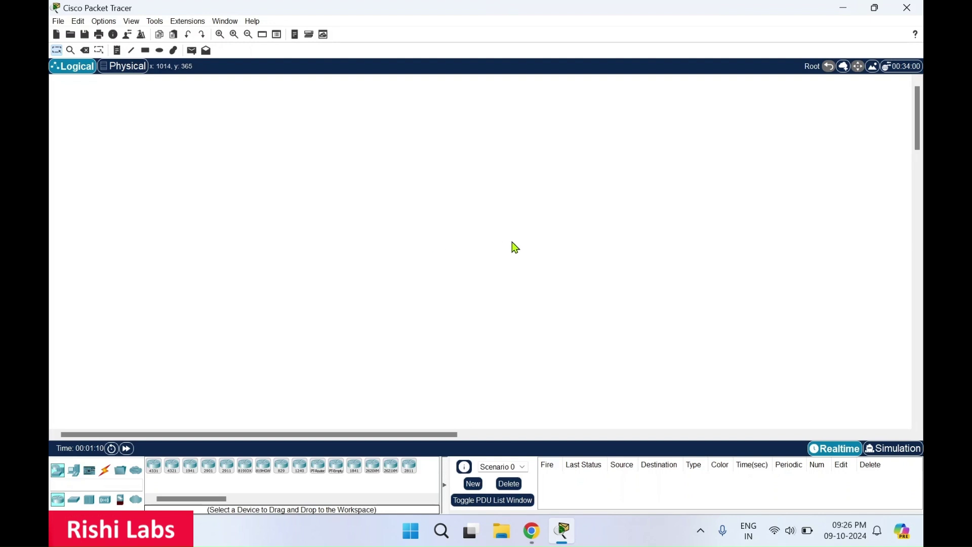
scroll(270, 257, "right", 5)
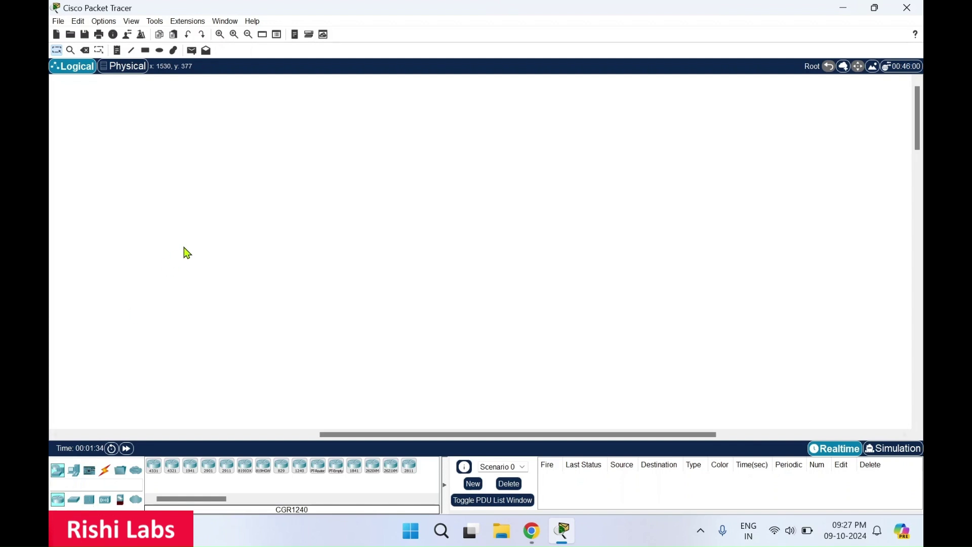
- Exit Cisco Packet Tracer from the File menu, returning to the Windows desktop
left_click(59, 21)
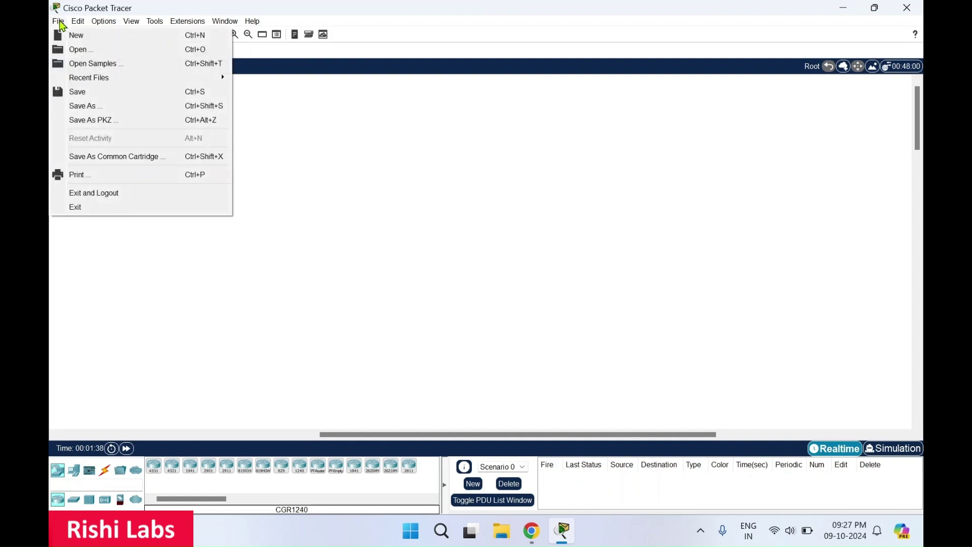
left_click(343, 240)
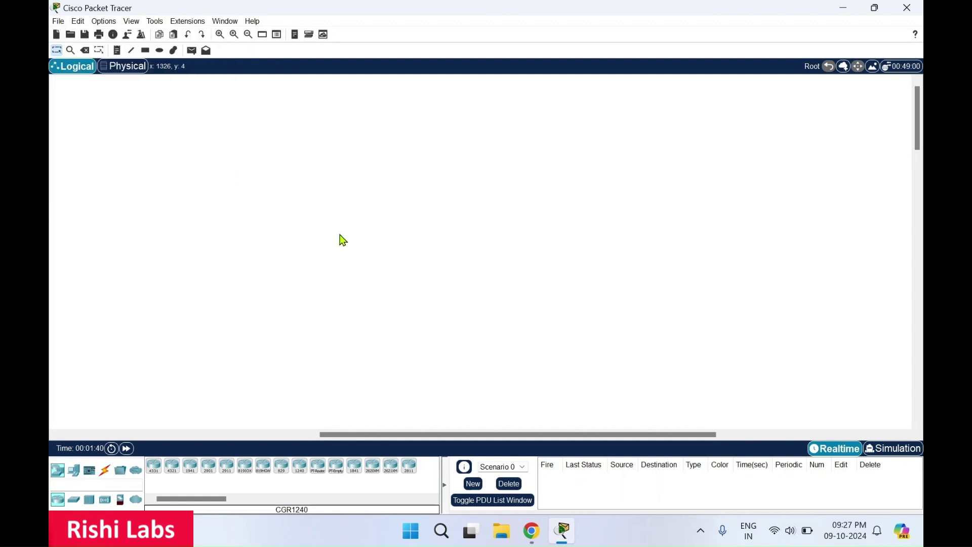
left_click(58, 21)
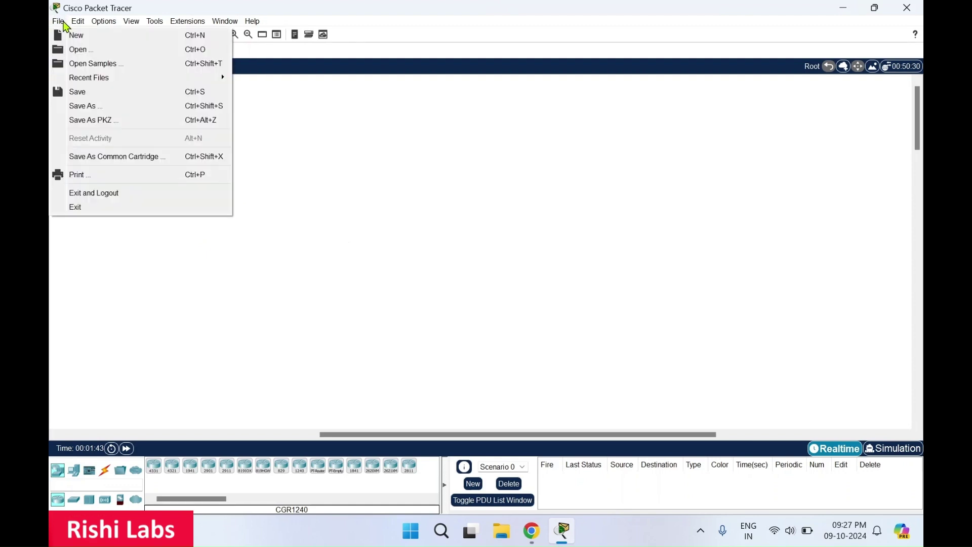
left_click(97, 208)
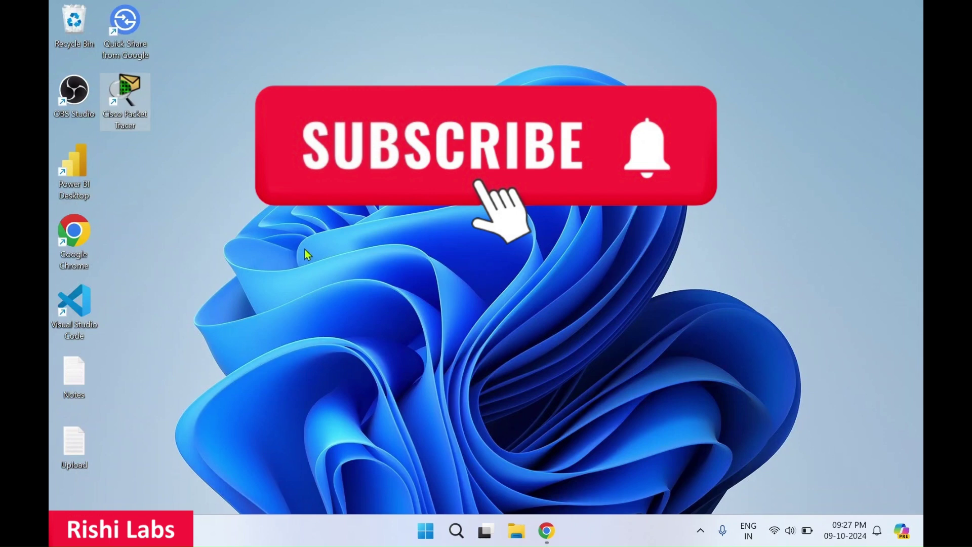